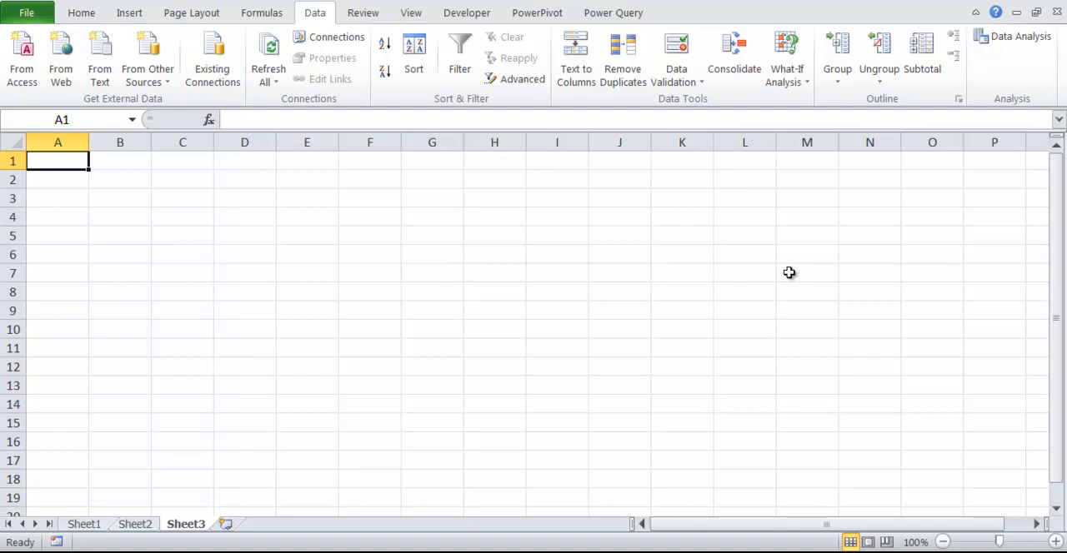
# Step: Copy all the generated credit card details, including card number and CVV fields, from the ToolSlick page and paste them into Excel's Sheet5 at A1
pyautogui.hotkey('alt', 'Tab')
pyautogui.scroll(-3, 791, 278)
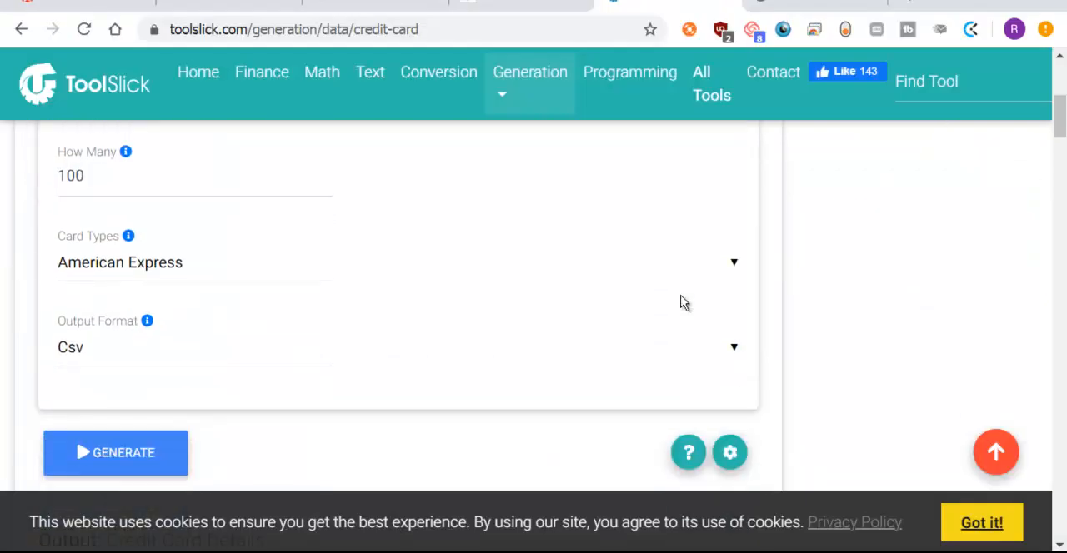
pyautogui.scroll(-5, 681, 302)
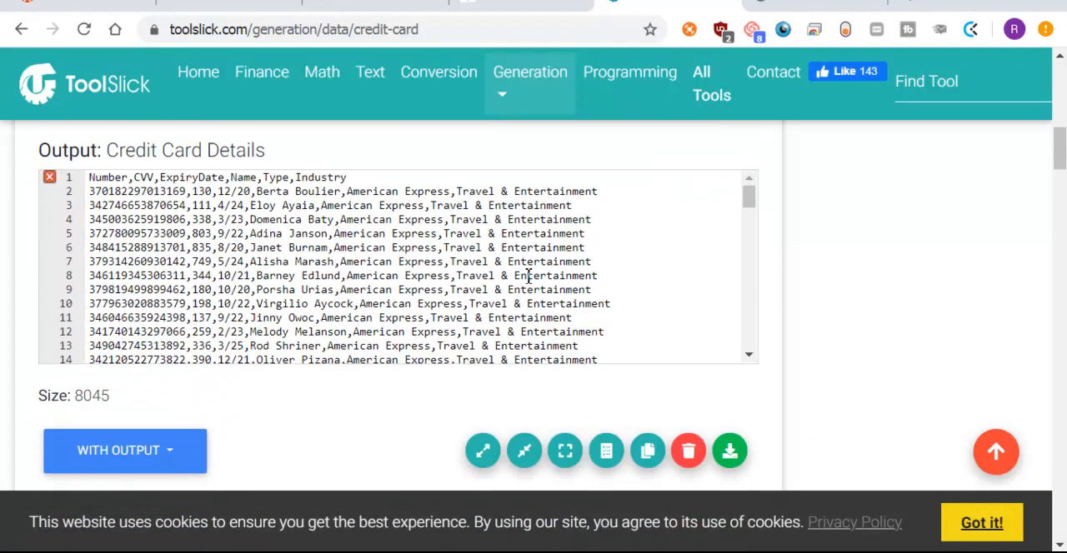
pyautogui.click(483, 262)
pyautogui.hotkey('ctrl', 'a')
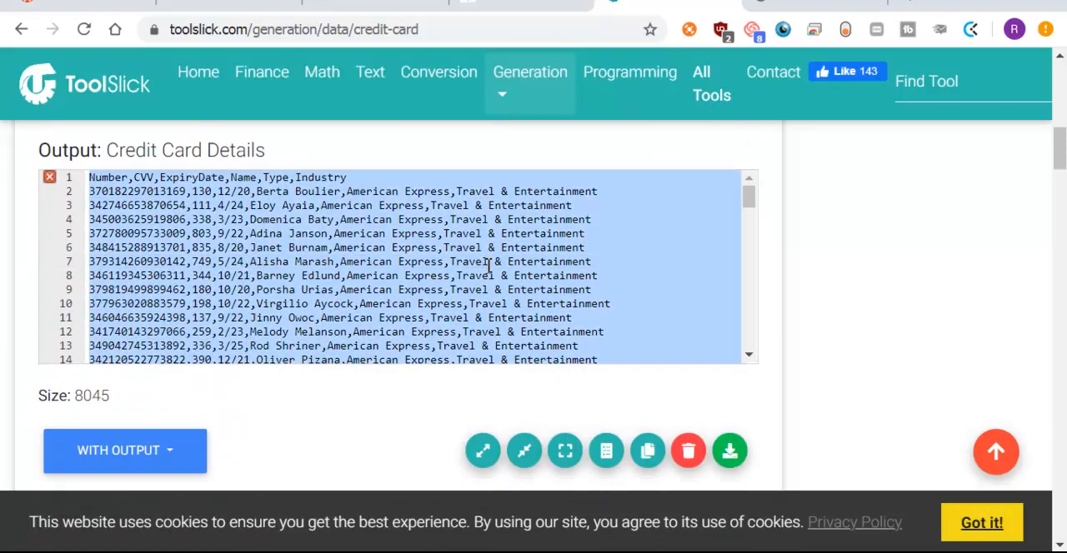
pyautogui.hotkey('alt', 'Tab')
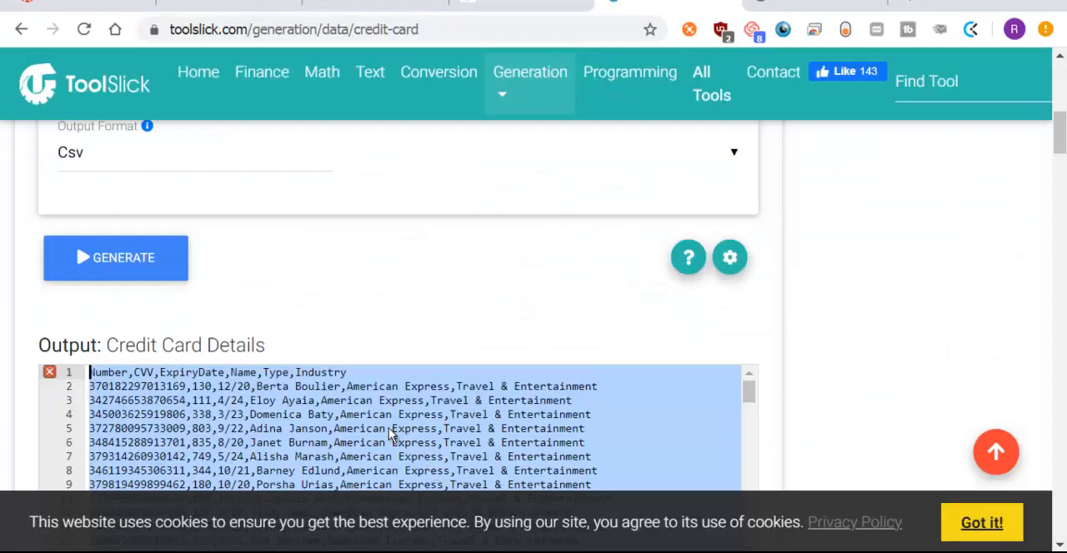
pyautogui.scroll(-3, 393, 433)
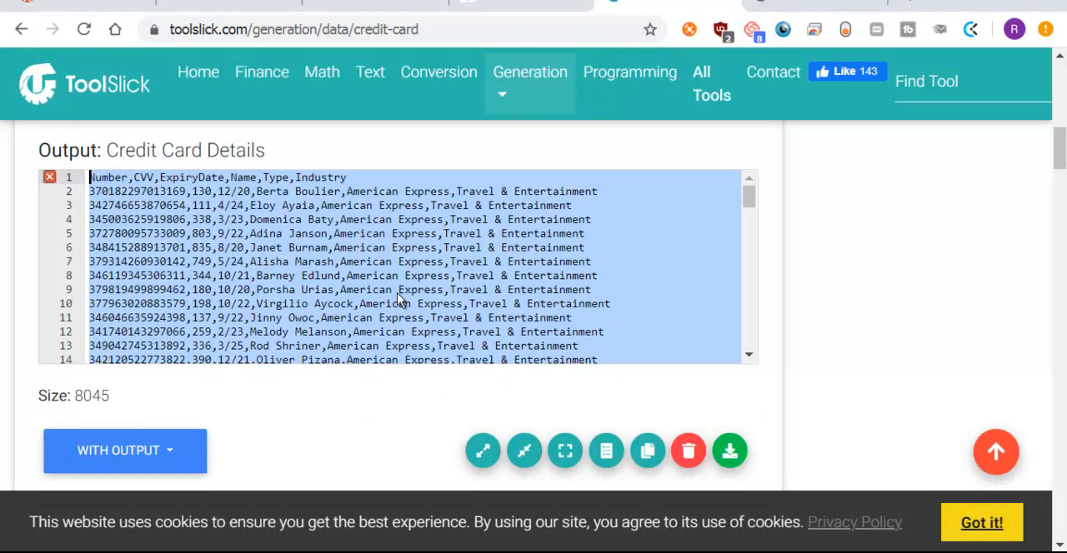
pyautogui.doubleClick(416, 278)
pyautogui.hotkey('ctrl', 'a')
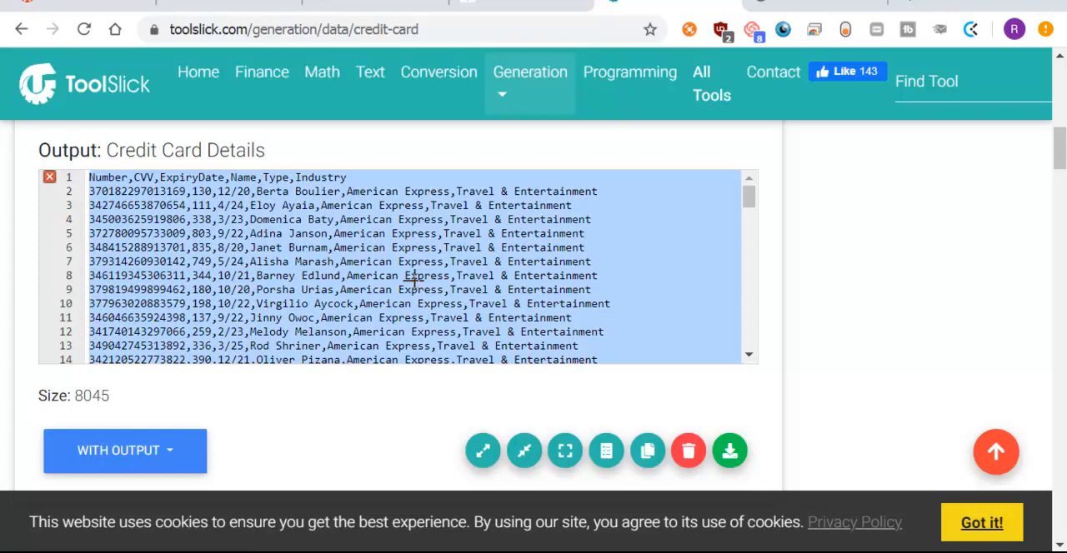
pyautogui.hotkey('alt', 'Tab')
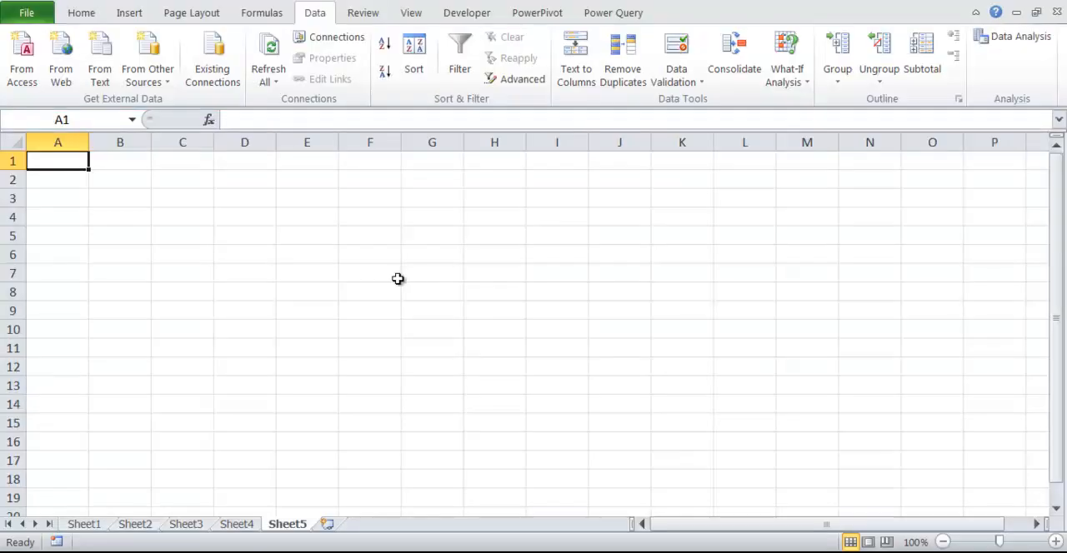
pyautogui.hotkey('ctrl', 'v')
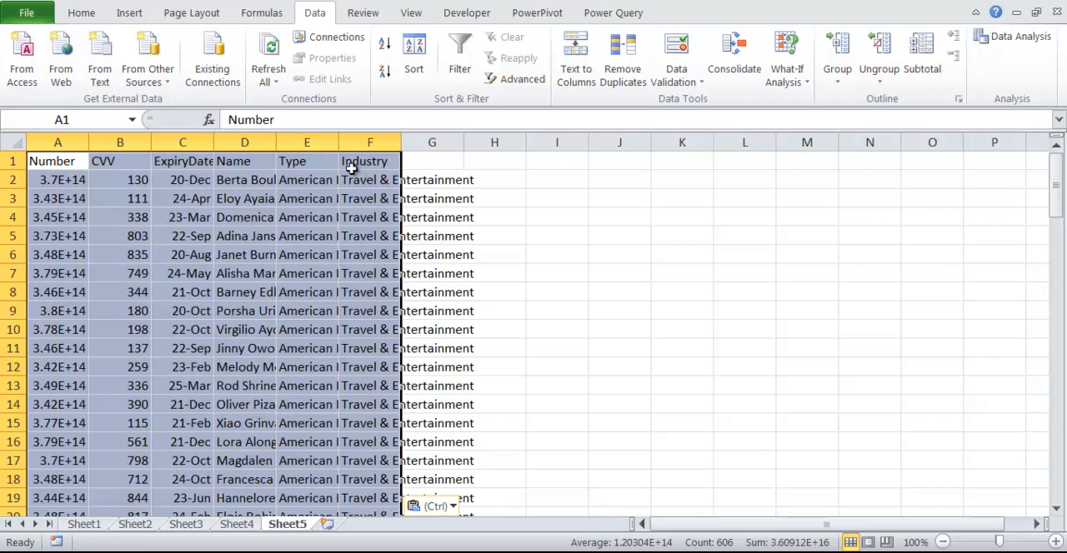
# Step: Fit the widths of columns B through F to their contents and widen the Number column A
pyautogui.doubleClick(151, 142)
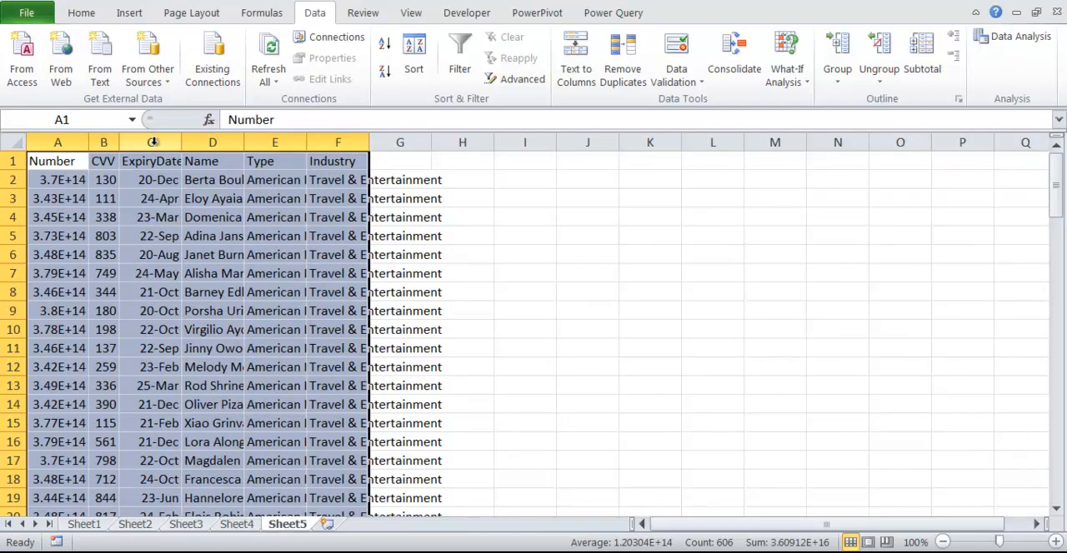
pyautogui.doubleClick(181, 139)
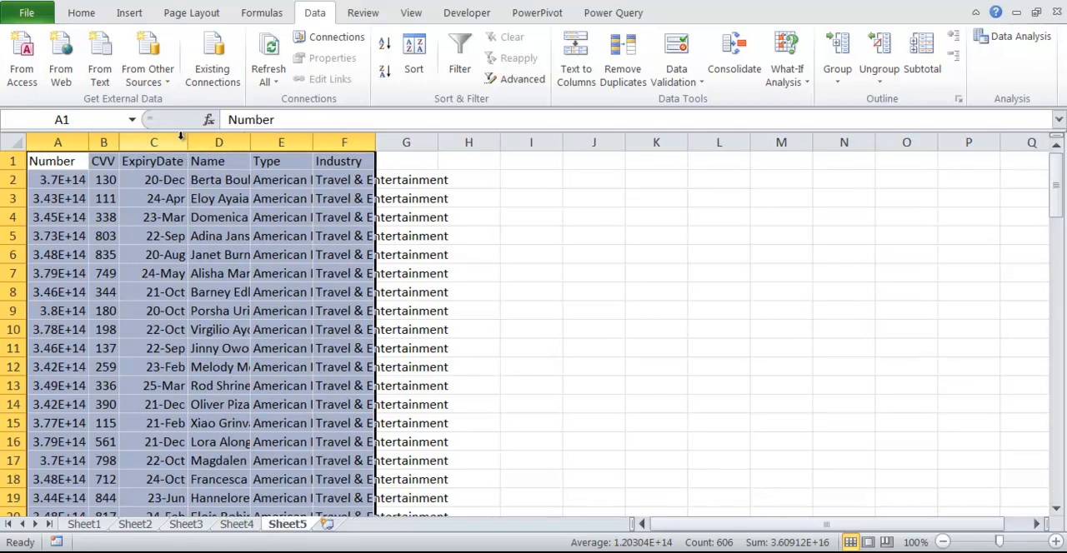
pyautogui.click(256, 139)
pyautogui.doubleClick(251, 139)
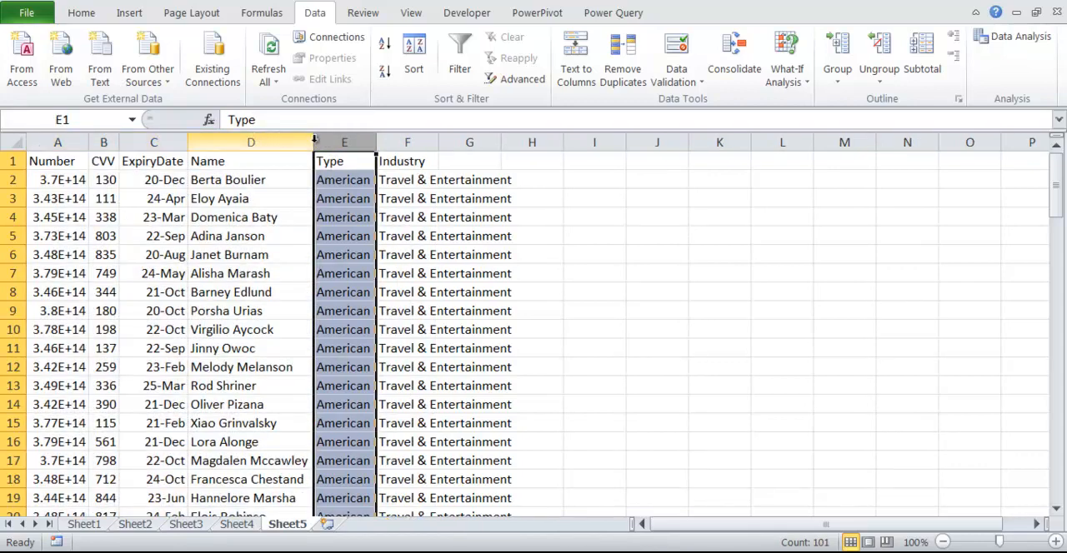
pyautogui.doubleClick(375, 139)
pyautogui.doubleClick(483, 139)
pyautogui.click(583, 161)
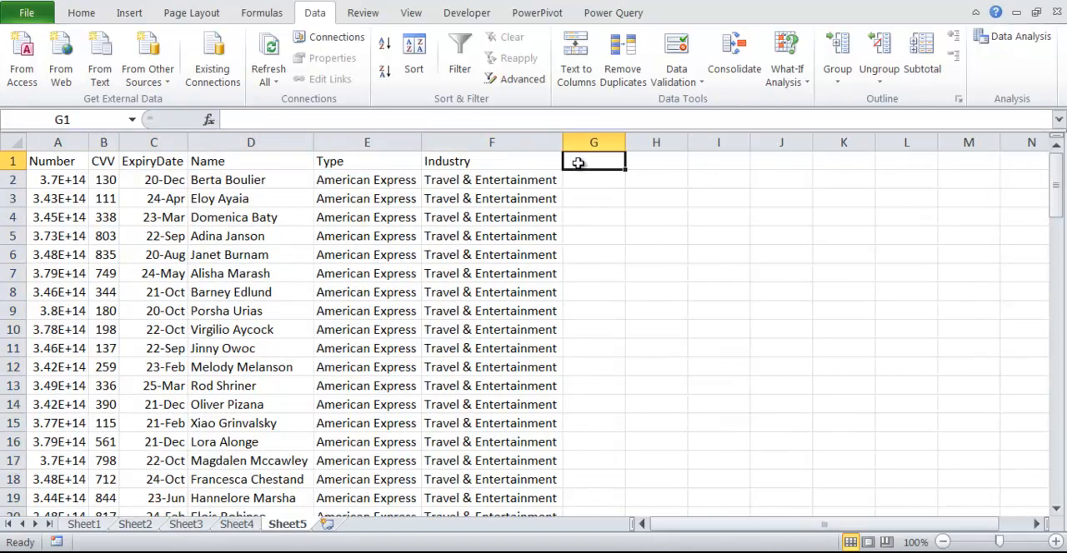
pyautogui.doubleClick(89, 139)
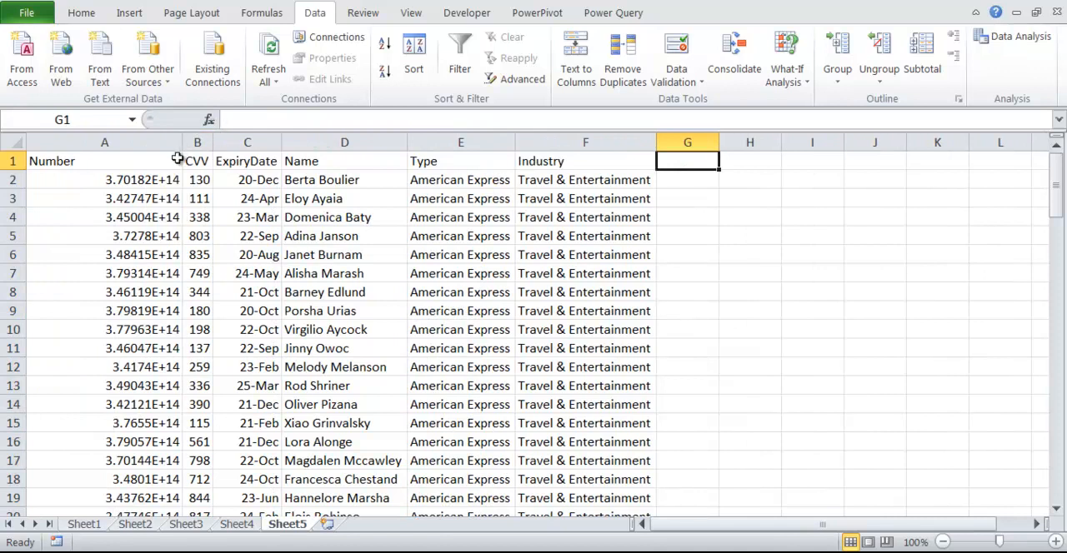
pyautogui.click(160, 185)
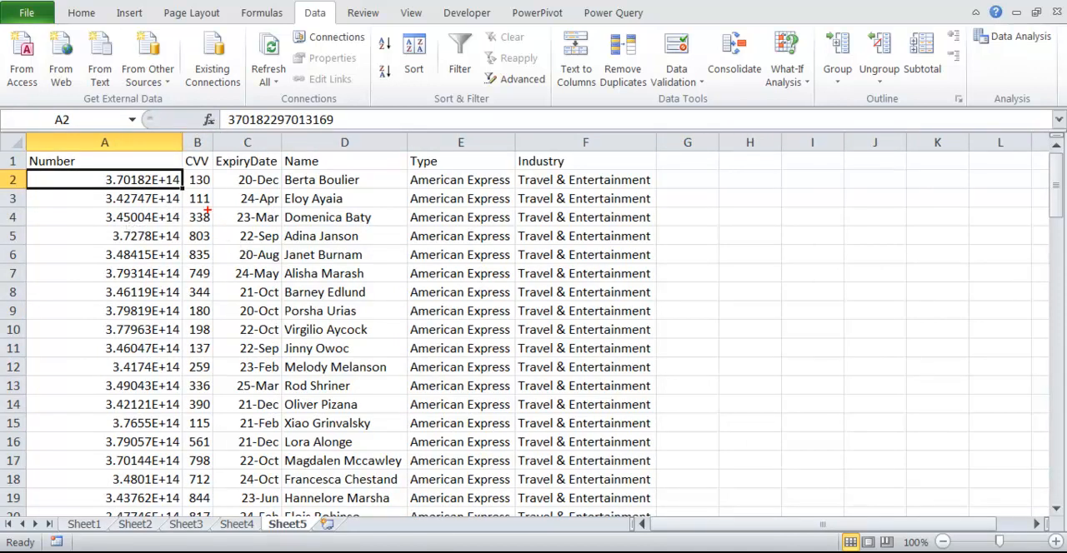
pyautogui.moveTo(177, 176); pyautogui.dragTo(177, 192)
pyautogui.press('Escape')
# Step: Insert four blank columns between the Number and CVV columns
pyautogui.rightClick(196, 142)
pyautogui.click(259, 265)
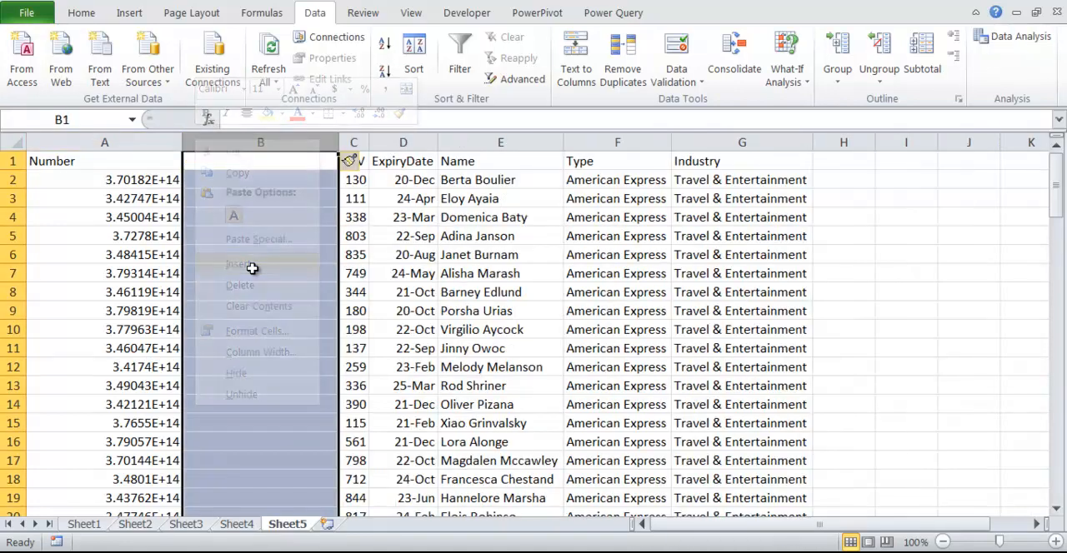
pyautogui.press('F4')
pyautogui.press('F4')
pyautogui.click(542, 216)
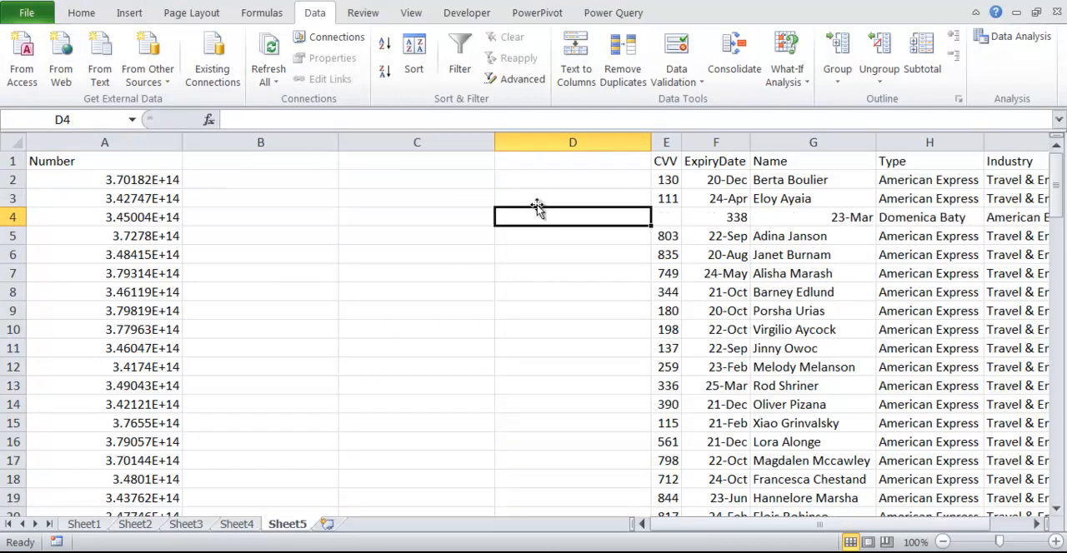
pyautogui.click(608, 140)
pyautogui.rightClick(609, 140)
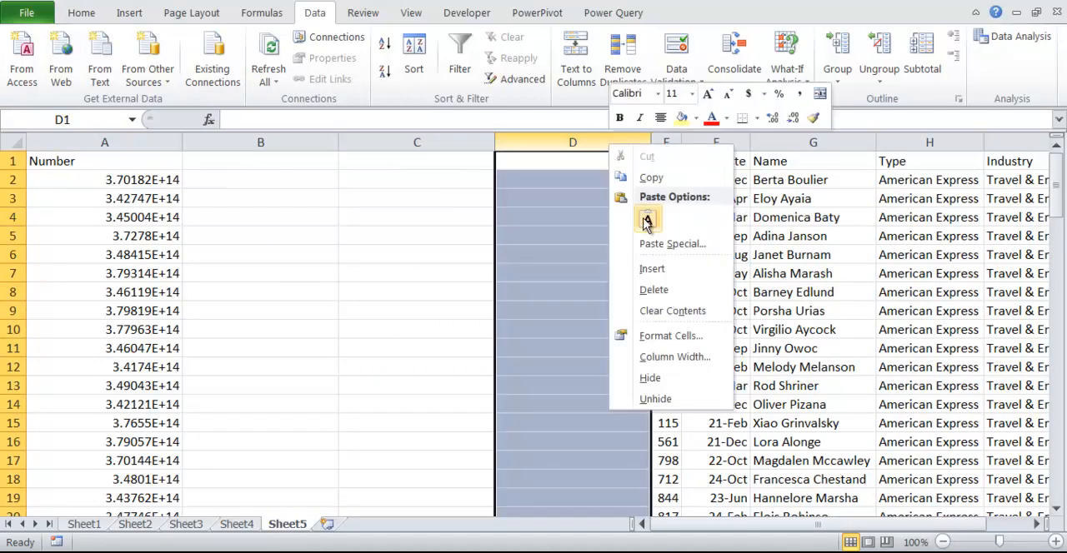
pyautogui.click(650, 267)
pyautogui.click(525, 233)
pyautogui.click(240, 166)
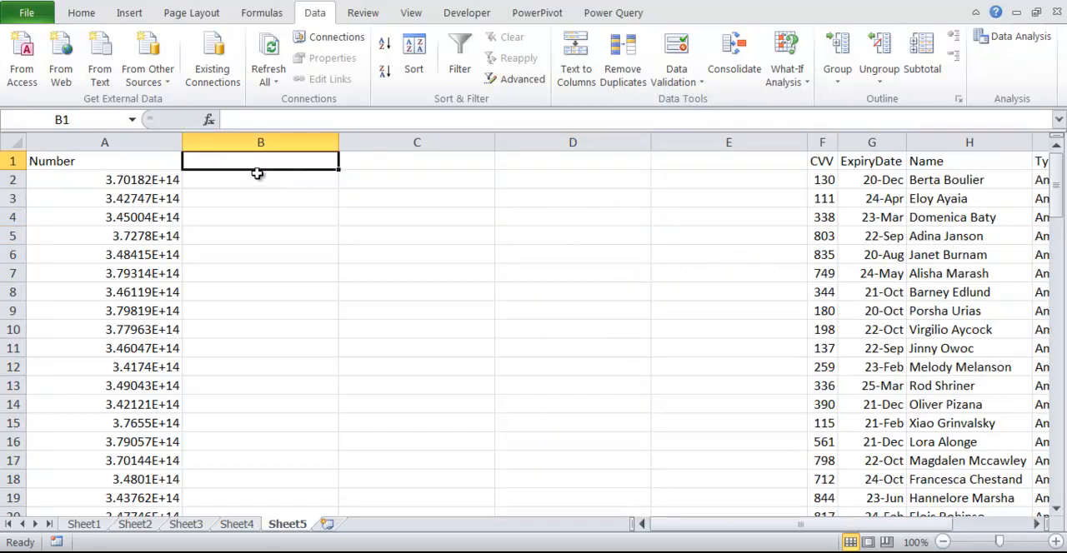
# Step: Examine the full card number in A2, highlighting its first four digits without editing the cell
pyautogui.doubleClick(138, 180)
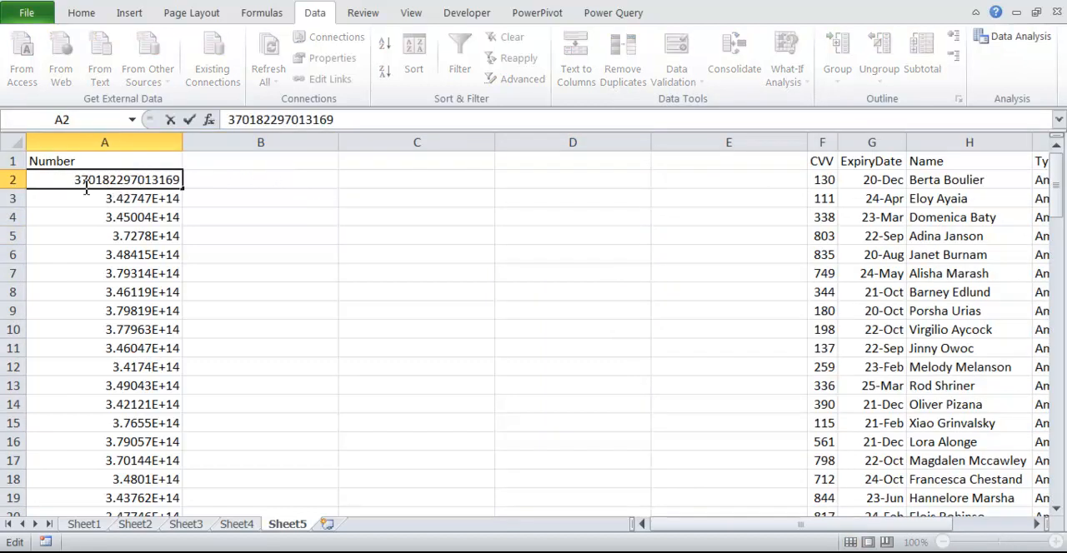
pyautogui.moveTo(78, 185); pyautogui.dragTo(102, 182)
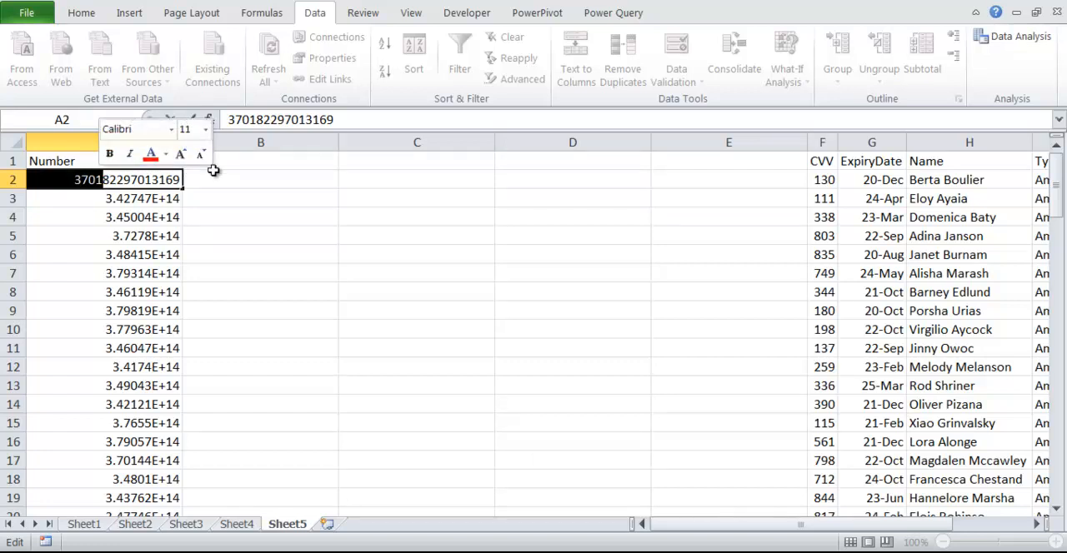
pyautogui.press('Escape')
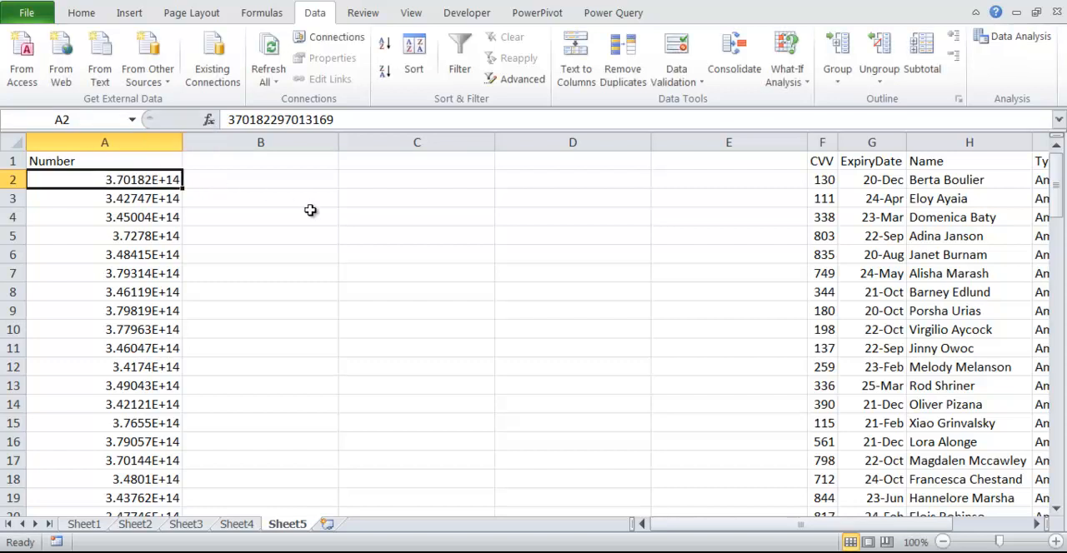
pyautogui.click(233, 218)
# Step: Select the card numbers in A2:A101 and start Text to Columns on them with the Fixed width option
pyautogui.click(146, 178)
pyautogui.hotkey('ctrl', 'shift', 'Down')
pyautogui.click(81, 13)
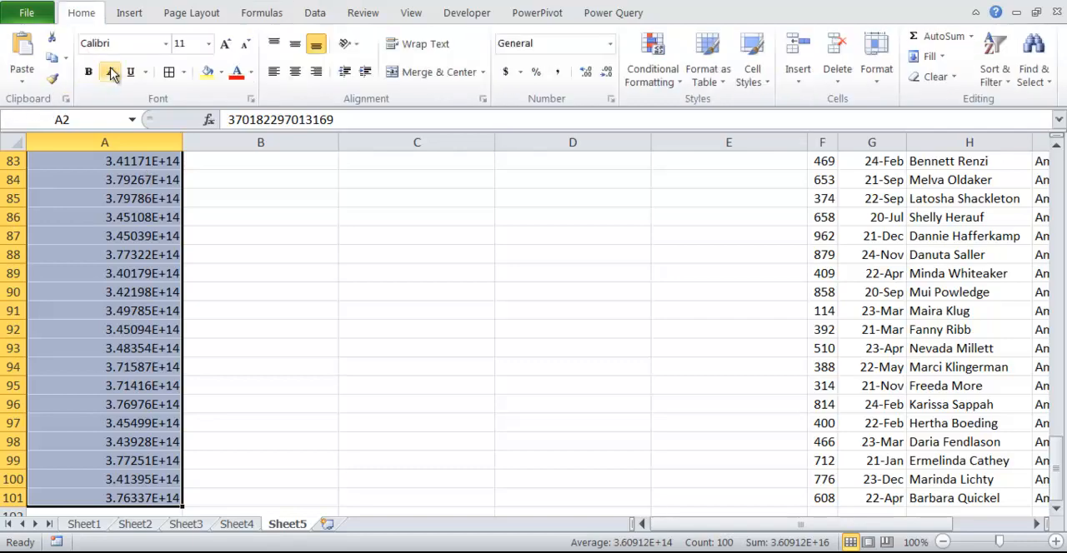
pyautogui.scroll(5, 593, 262)
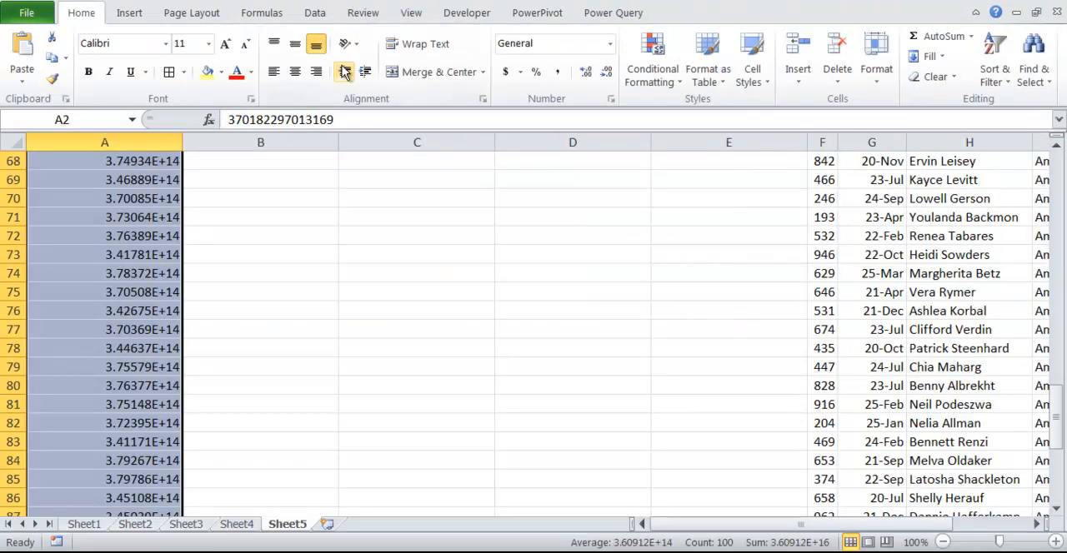
pyautogui.click(317, 16)
pyautogui.scroll(8, 404, 67)
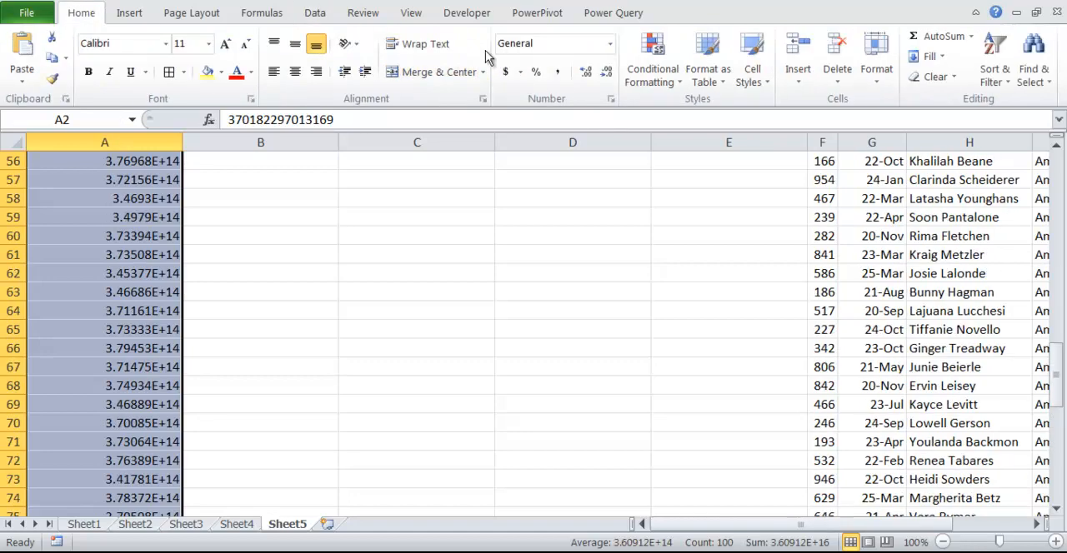
pyautogui.click(316, 18)
pyautogui.click(577, 75)
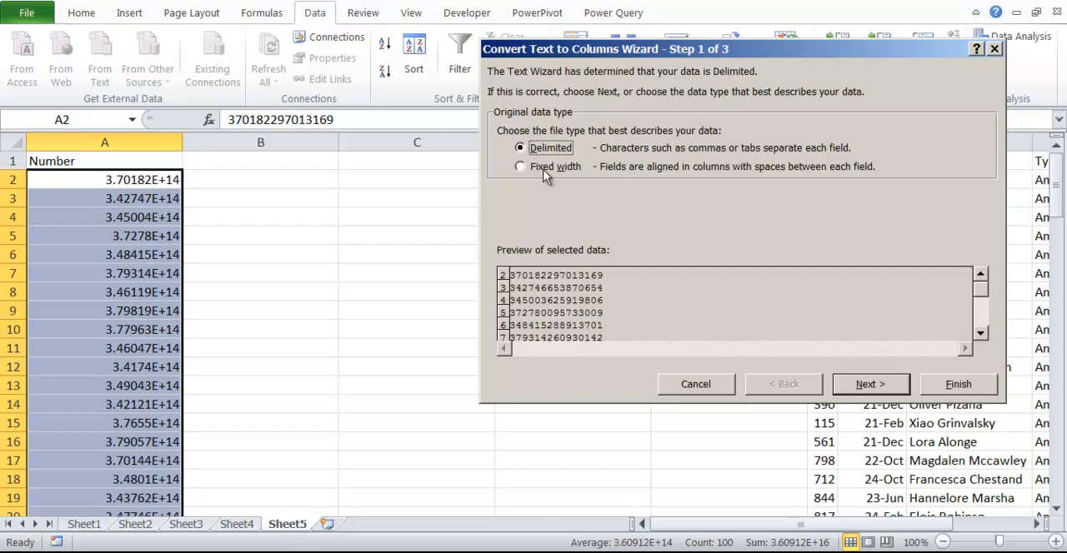
pyautogui.click(544, 172)
pyautogui.click(870, 384)
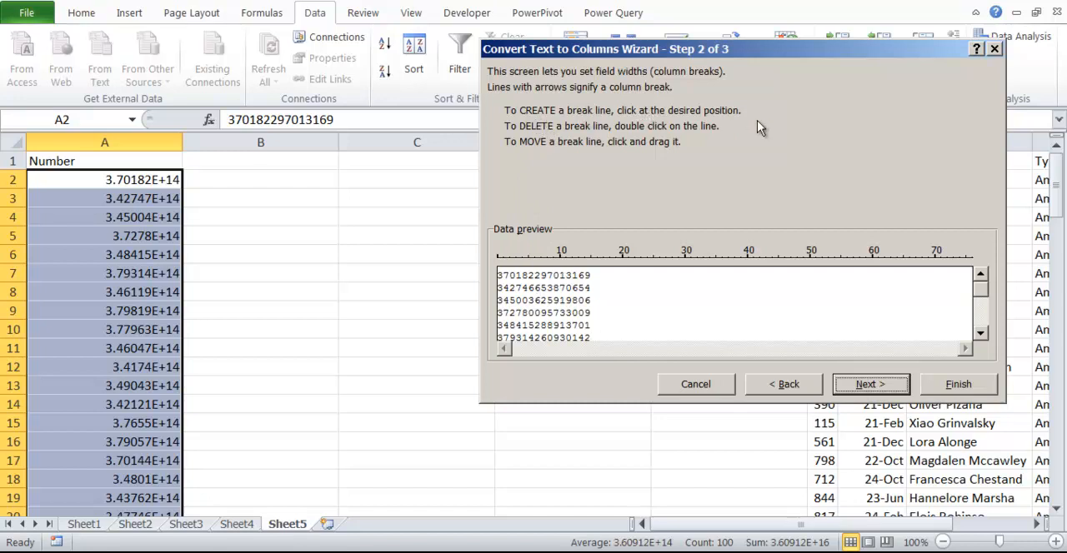
# Step: Set column breaks after the 4th, 8th and 12th digits of the card numbers and proceed to the wizard's final page
pyautogui.click(521, 290)
pyautogui.click(547, 283)
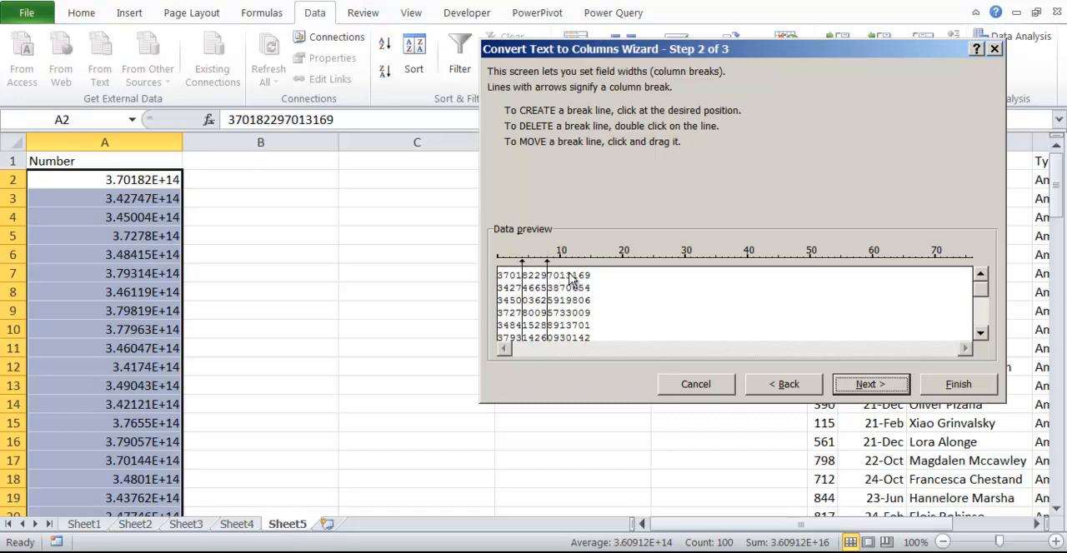
pyautogui.click(572, 282)
pyautogui.click(870, 385)
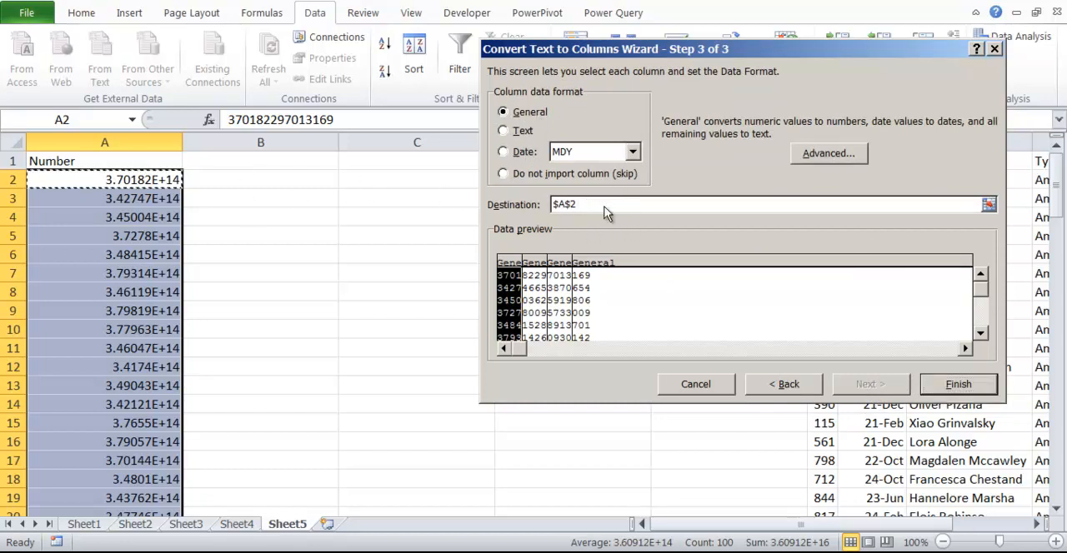
# Step: Set the destination of the split data to $B$2 and finish the Text to Columns conversion
pyautogui.click(602, 206)
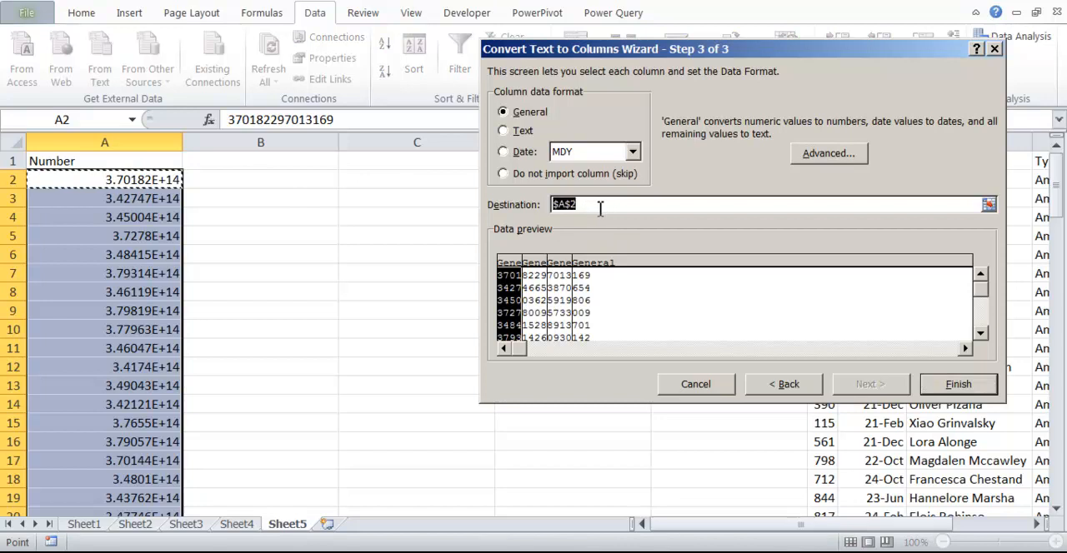
pyautogui.click(302, 174)
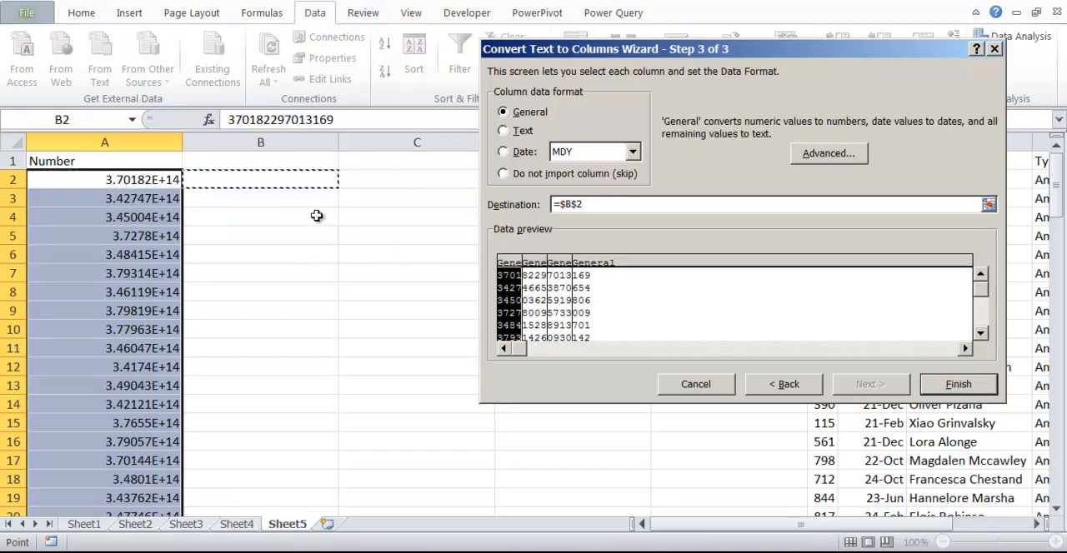
pyautogui.click(955, 397)
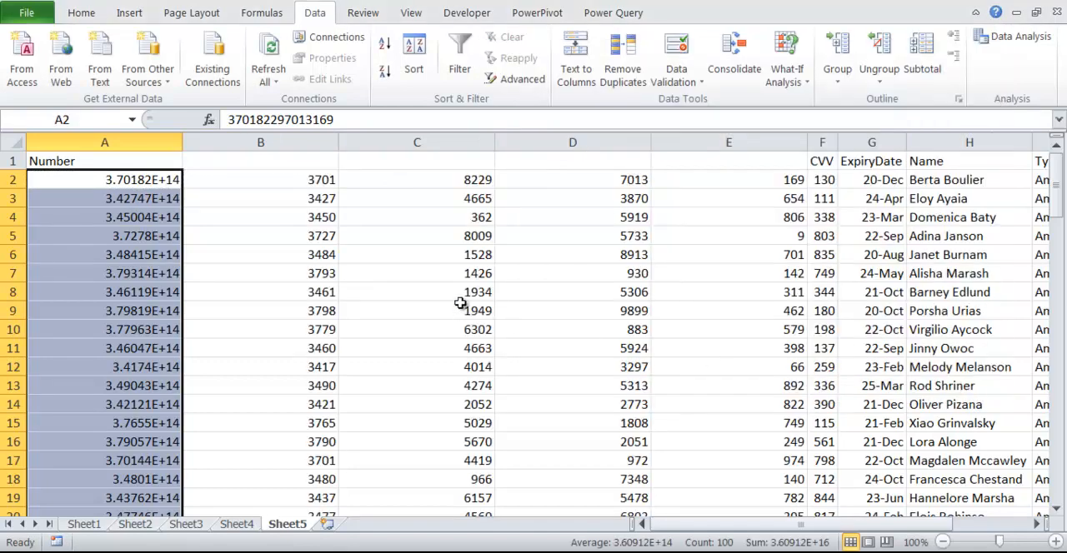
# Step: Compare the original card number in A2 with its split parts in B2 through E2
pyautogui.click(135, 178)
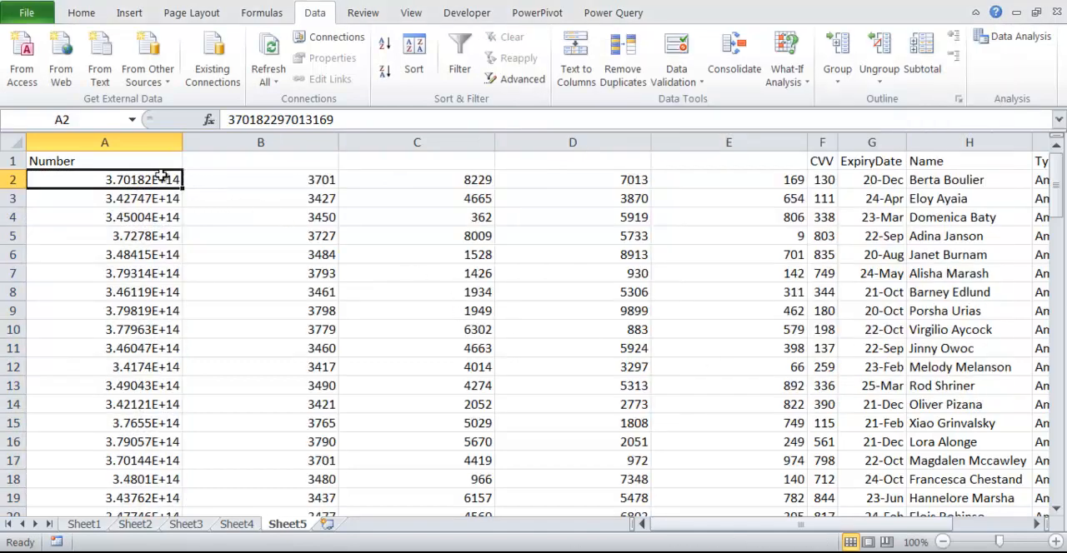
pyautogui.click(264, 173)
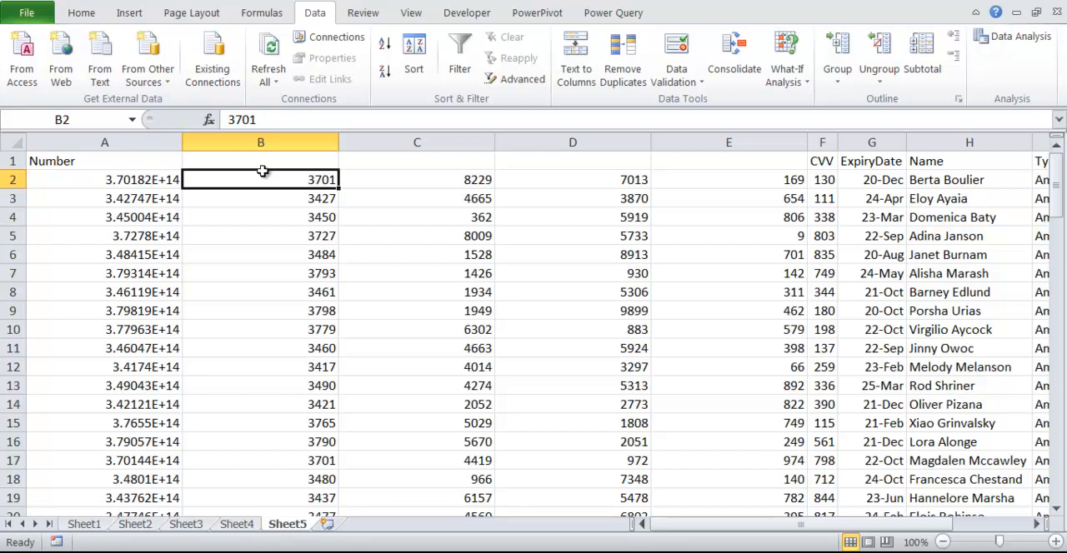
pyautogui.click(388, 179)
pyautogui.click(577, 175)
pyautogui.click(739, 180)
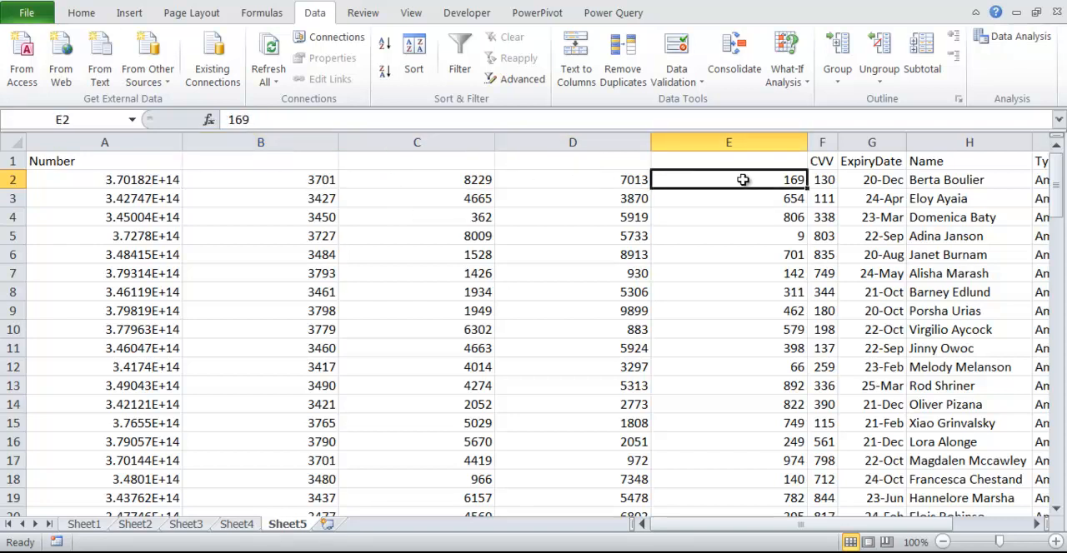
# Step: Enter the header "first 4 digits" in B1 and copy it across to C1, D1 and E1
pyautogui.click(321, 161)
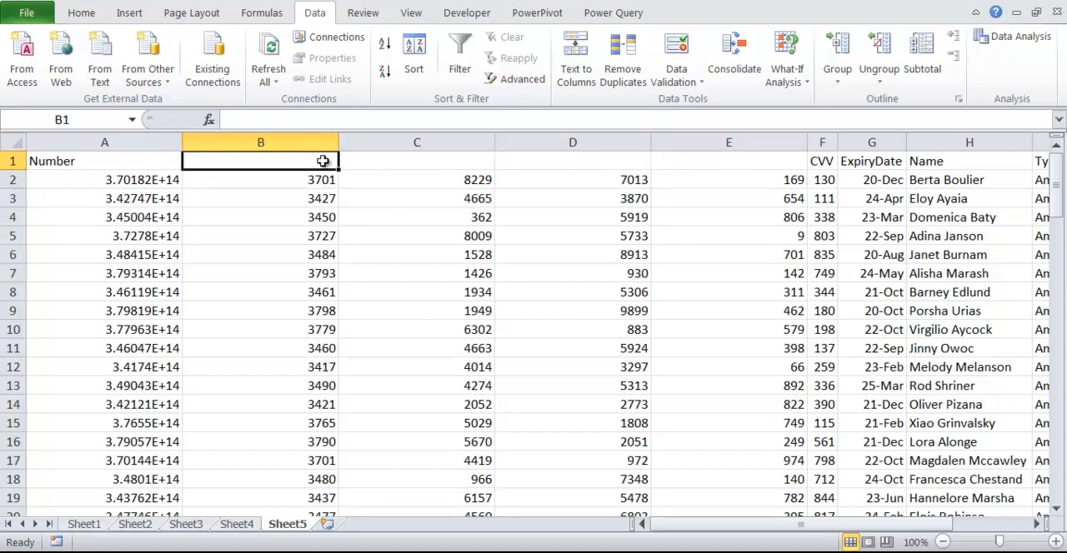
pyautogui.write('first 4 digits')
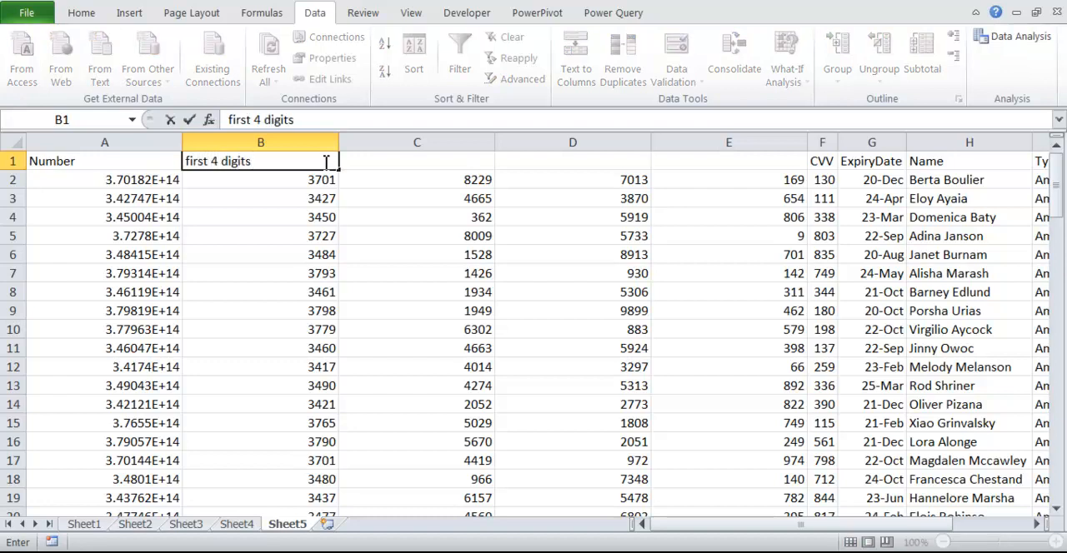
pyautogui.hotkey('ctrl', 'Return')
pyautogui.hotkey('ctrl', 'c')
pyautogui.press('Right')
pyautogui.hotkey('ctrl', 'v')
pyautogui.press('Right')
pyautogui.hotkey('ctrl', 'v')
pyautogui.press('Right')
pyautogui.hotkey('ctrl', 'v')
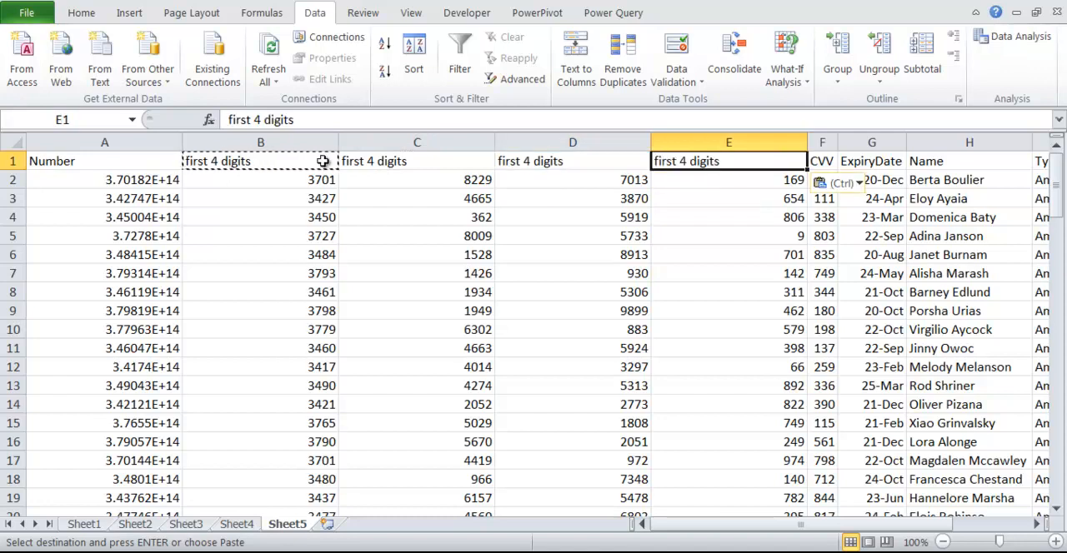
# Step: Change the header in E1 to "last 3 digits"
pyautogui.press('F2')
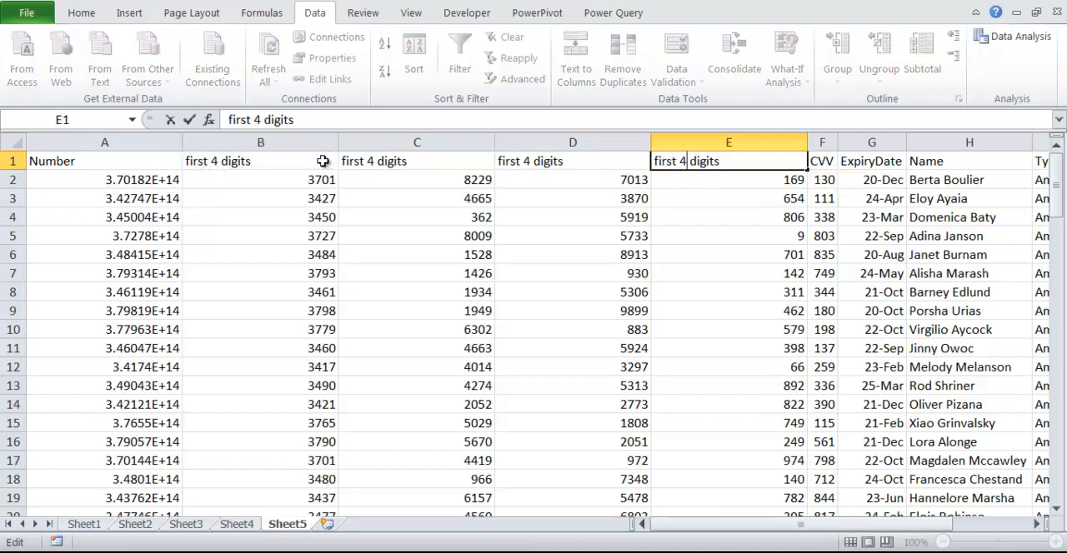
pyautogui.press('BackSpace')
pyautogui.write('3')
pyautogui.press('BackSpace')
pyautogui.press('BackSpace')
pyautogui.press('BackSpace')
pyautogui.press('BackSpace')
pyautogui.press('BackSpace')
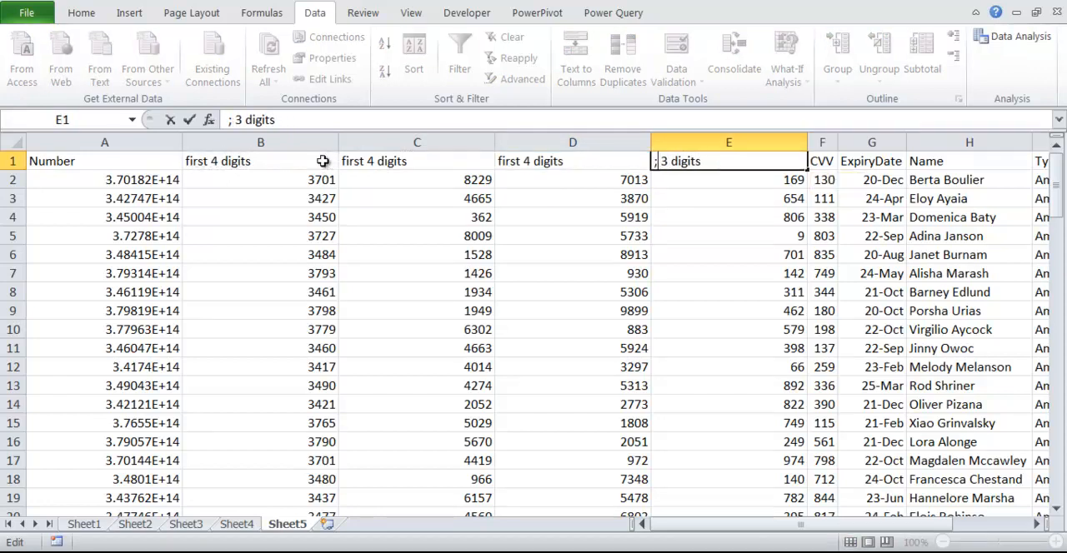
pyautogui.write('last')
pyautogui.hotkey('ctrl', 'Return')
# Step: Change the header in C1 to "2nd 4 digits"
pyautogui.press('Left')
pyautogui.press('Left')
pyautogui.press('F2')
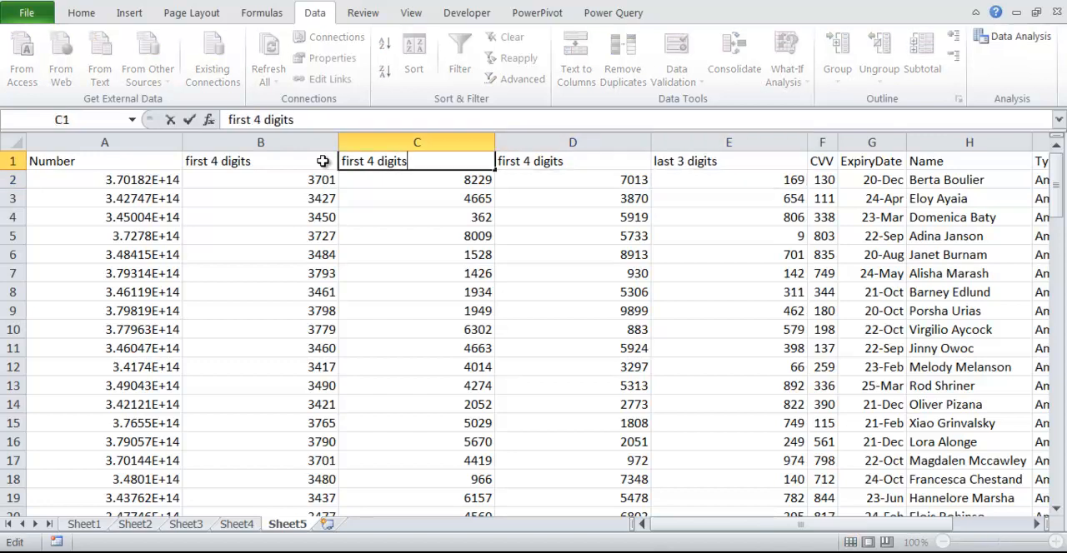
pyautogui.press('BackSpace')
pyautogui.press('BackSpace')
pyautogui.press('BackSpace')
pyautogui.press('BackSpace')
pyautogui.press('BackSpace')
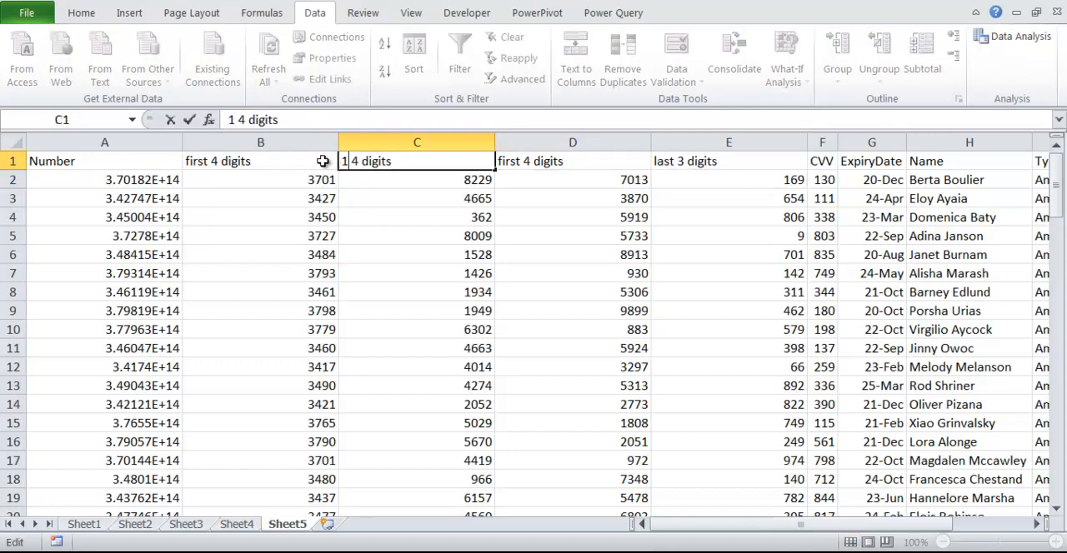
pyautogui.write('1n')
pyautogui.press('BackSpace')
pyautogui.press('BackSpace')
pyautogui.write('2ns')
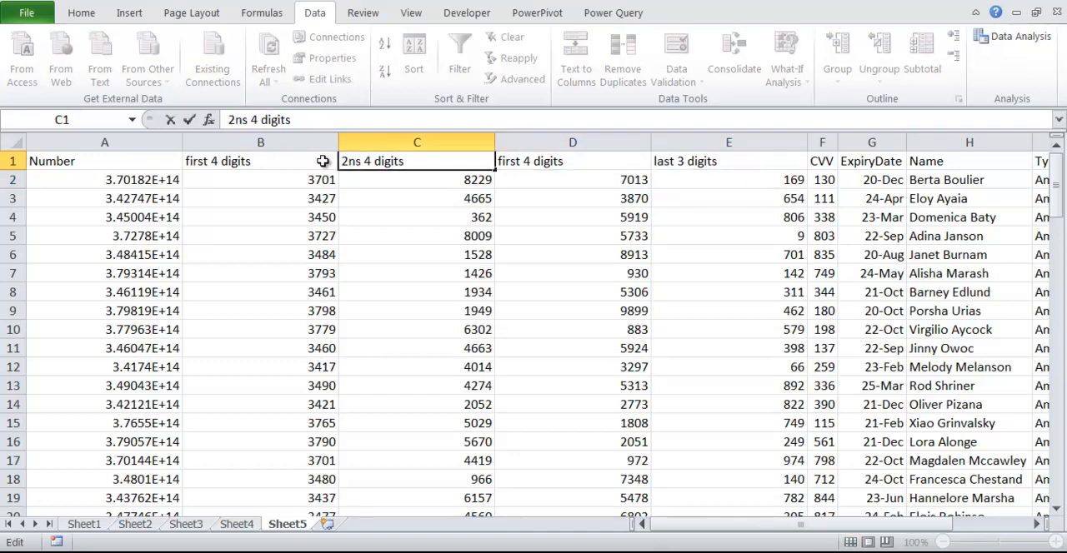
pyautogui.press('BackSpace')
pyautogui.write('d')
pyautogui.press('Tab')
# Step: Change the header in D1 to "3rd 4 digits"
pyautogui.press('Left')
pyautogui.press('Right')
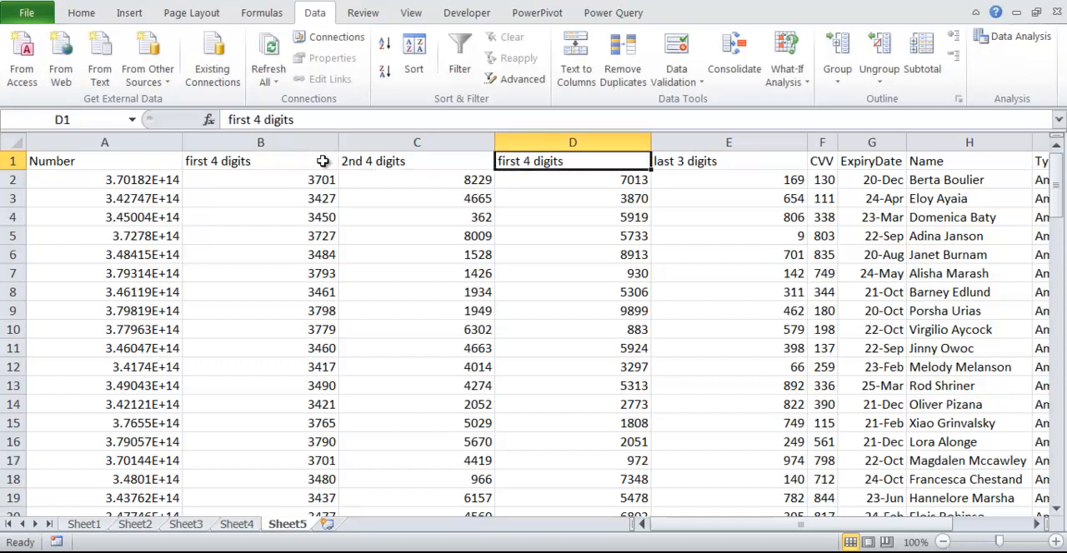
pyautogui.press('F2')
pyautogui.hotkey('ctrl', 'Left')
pyautogui.hotkey('ctrl', 'shift', 'Right')
pyautogui.write('3rd')
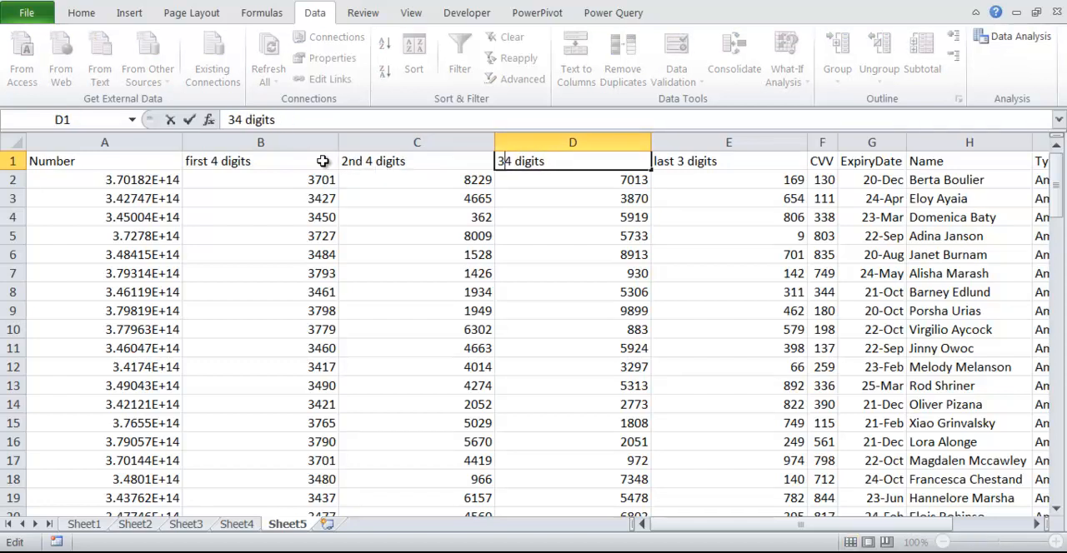
pyautogui.press('Return')
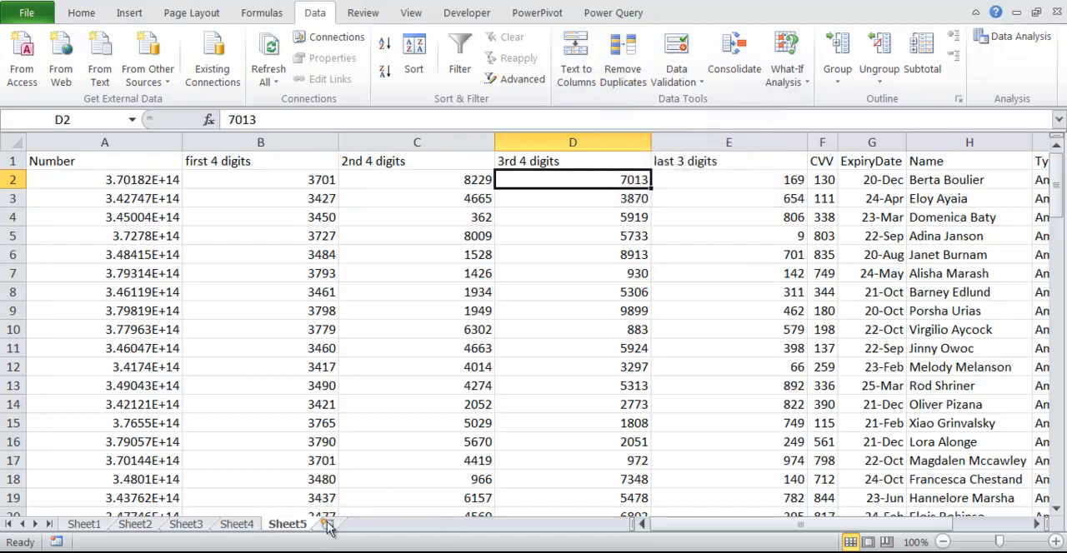
# Step: Copy the whole "first 4 digits" column B and paste it into column A of a new worksheet
pyautogui.click(305, 179)
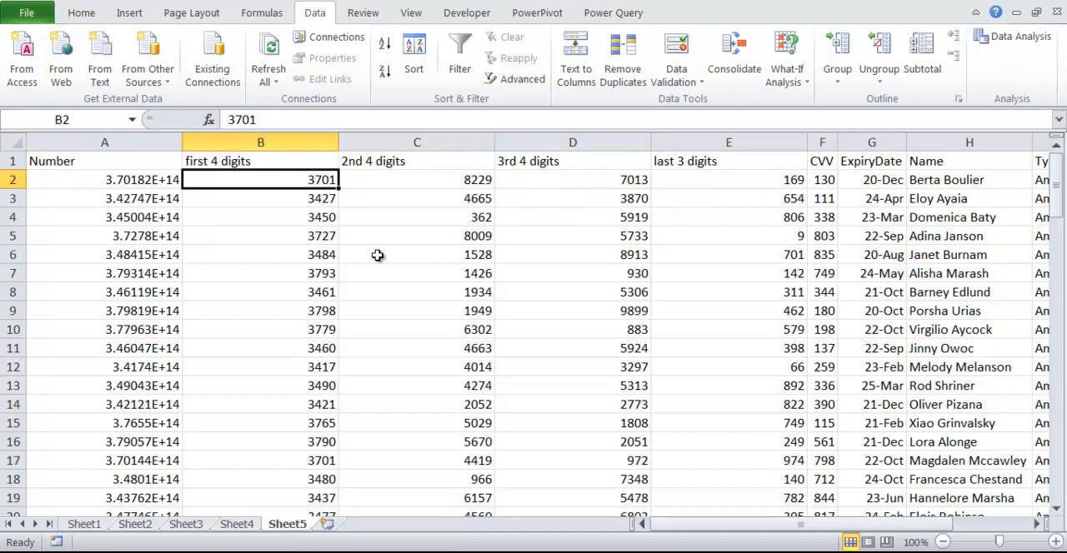
pyautogui.click(310, 141)
pyautogui.hotkey('ctrl', 'c')
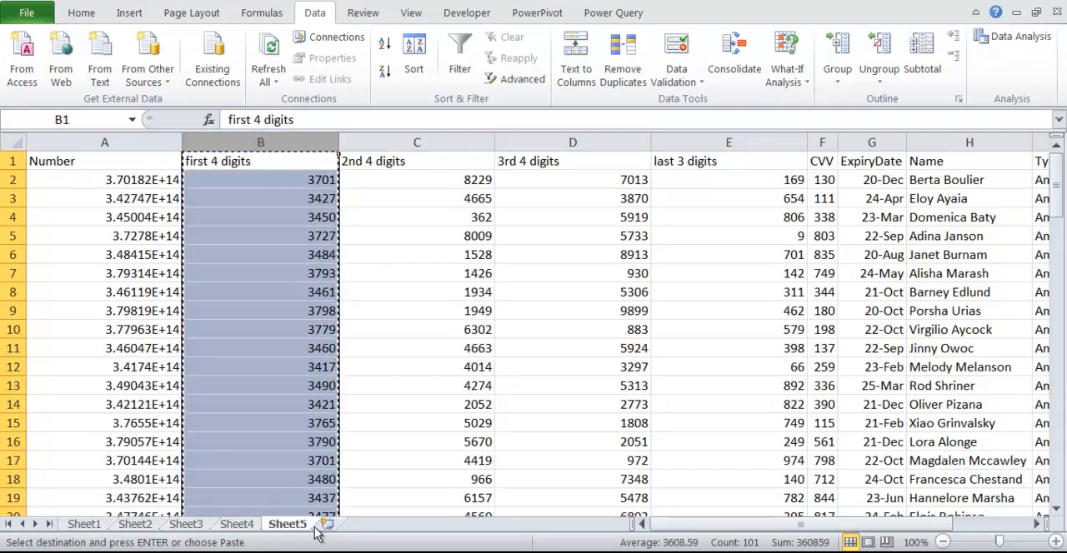
pyautogui.click(327, 525)
pyautogui.hotkey('ctrl', 'v')
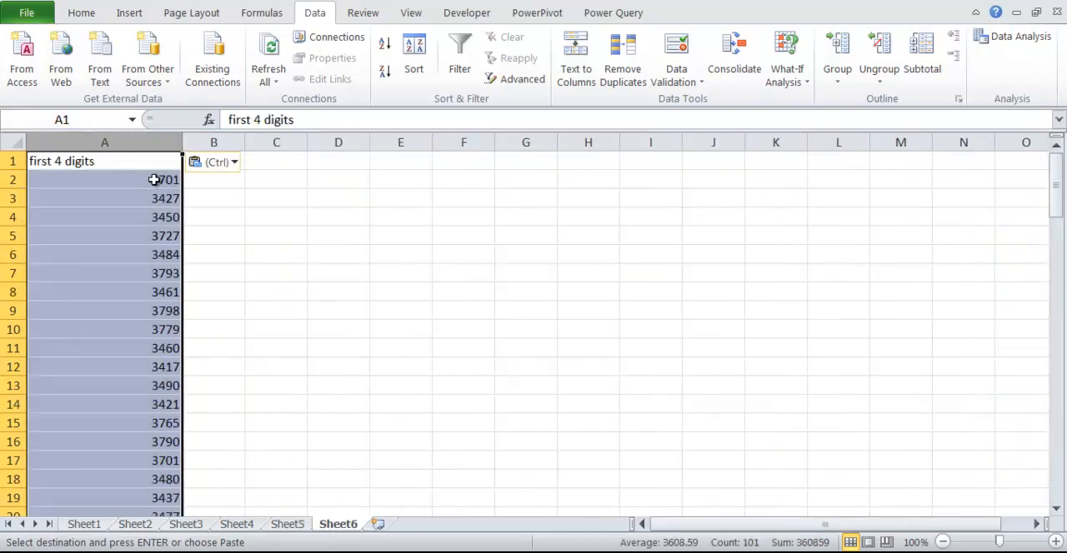
pyautogui.click(333, 313)
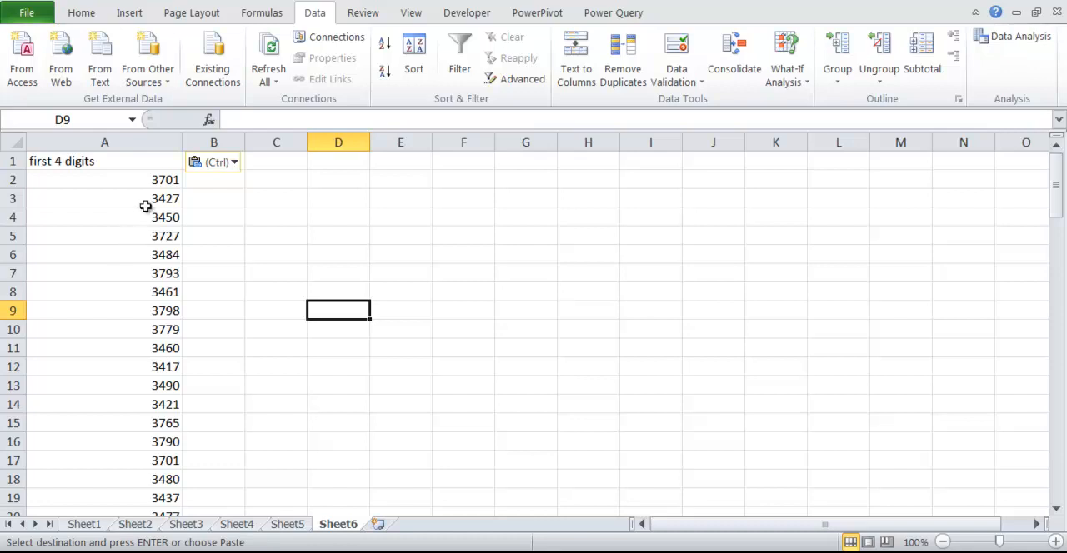
# Step: Remove the duplicate values from column A, treating "first 4 digits" as the header, and look through the remaining list
pyautogui.click(148, 142)
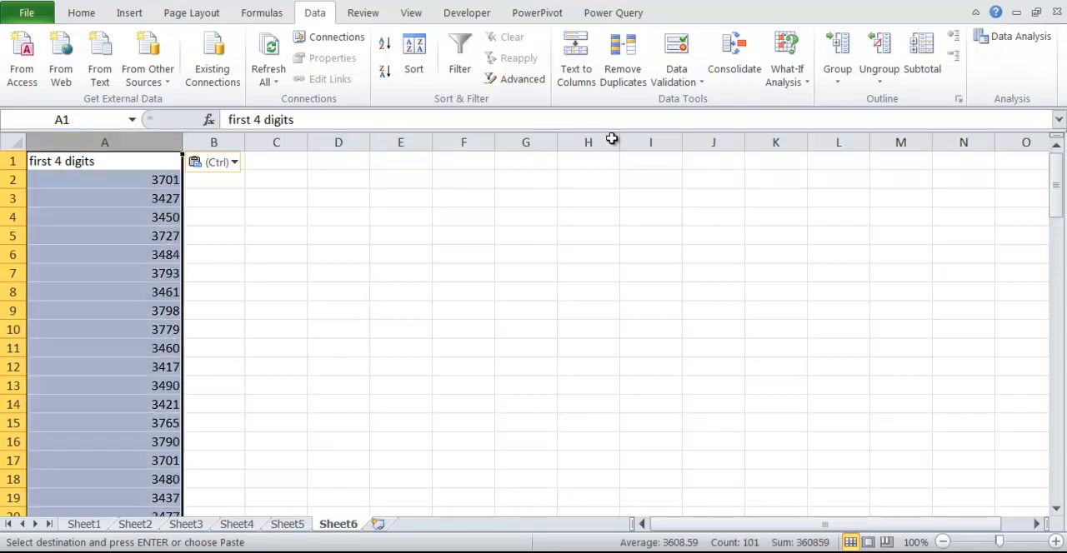
pyautogui.click(627, 77)
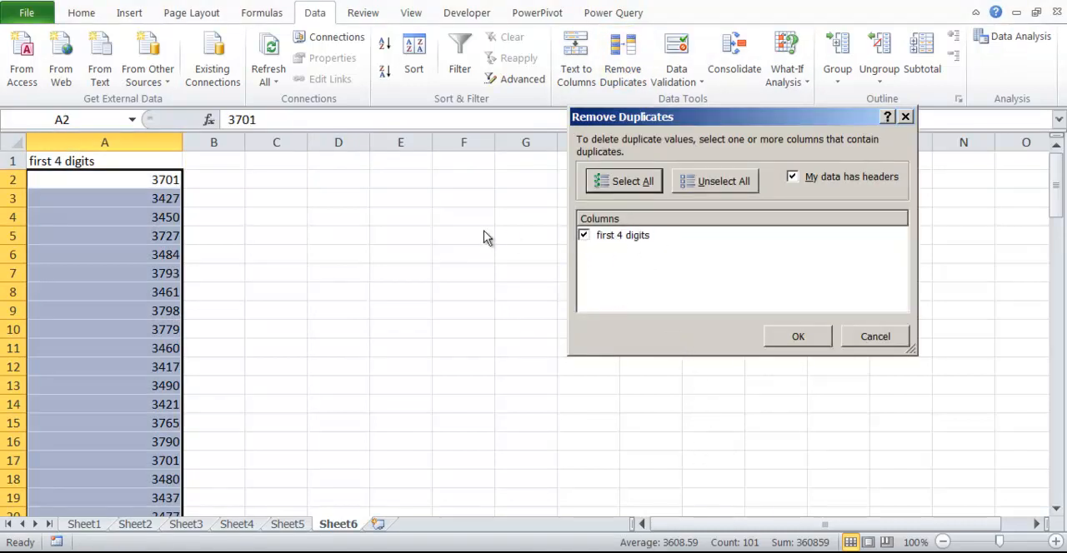
pyautogui.click(824, 336)
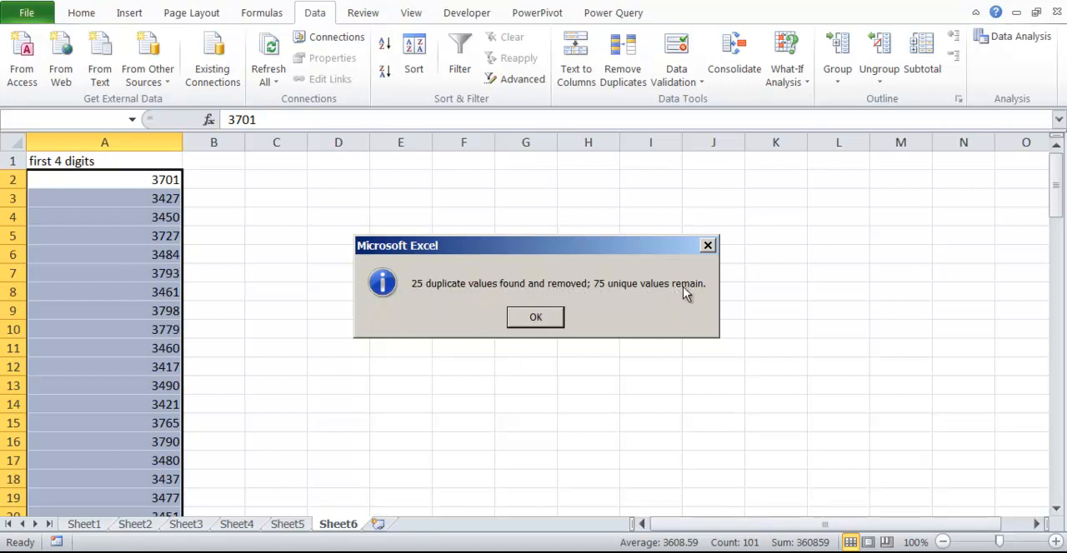
pyautogui.click(535, 317)
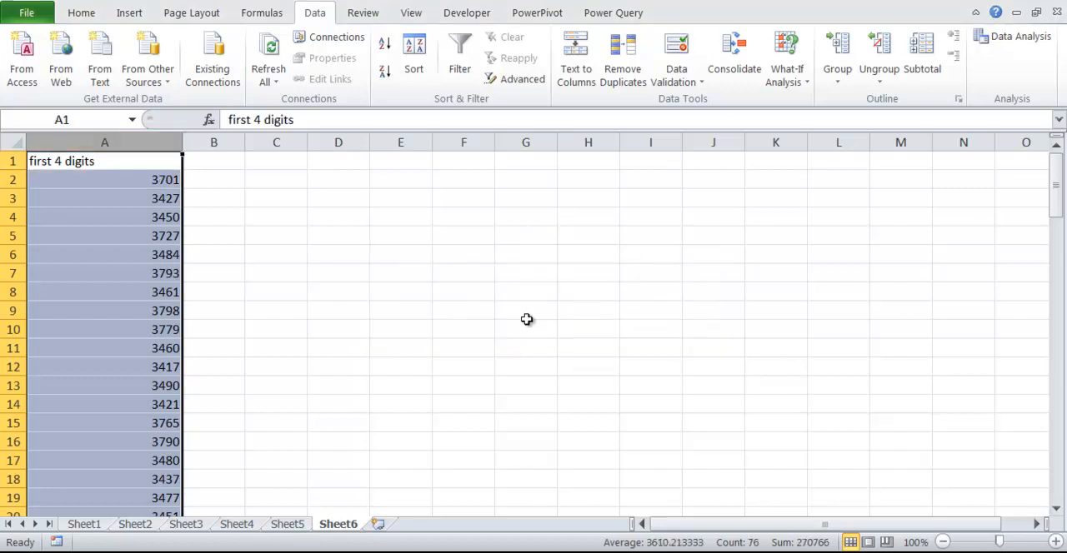
pyautogui.click(200, 329)
pyautogui.scroll(-7, 105, 289)
pyautogui.scroll(-17, 105, 289)
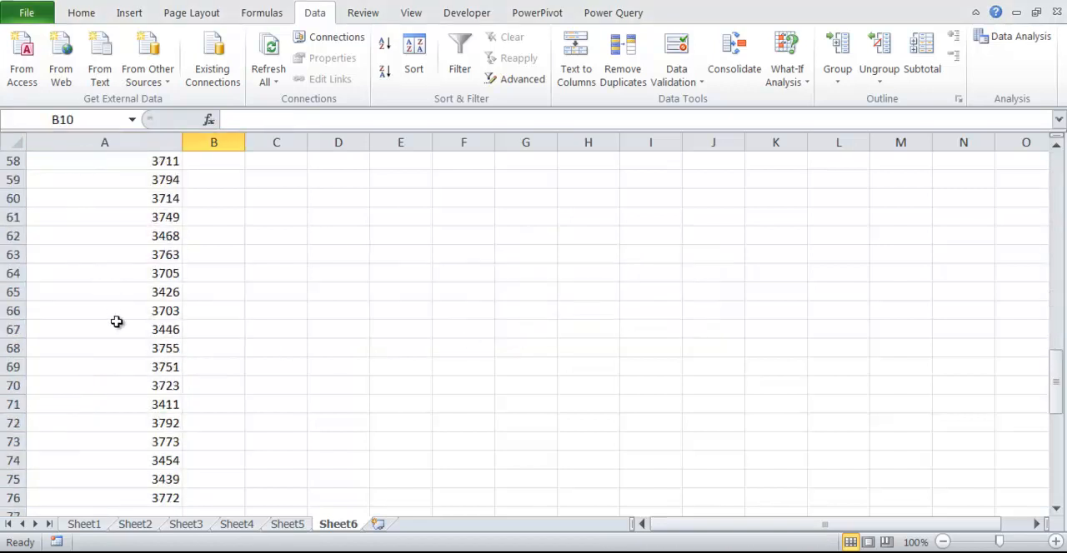
pyautogui.scroll(17, 141, 355)
pyautogui.scroll(7, 146, 343)
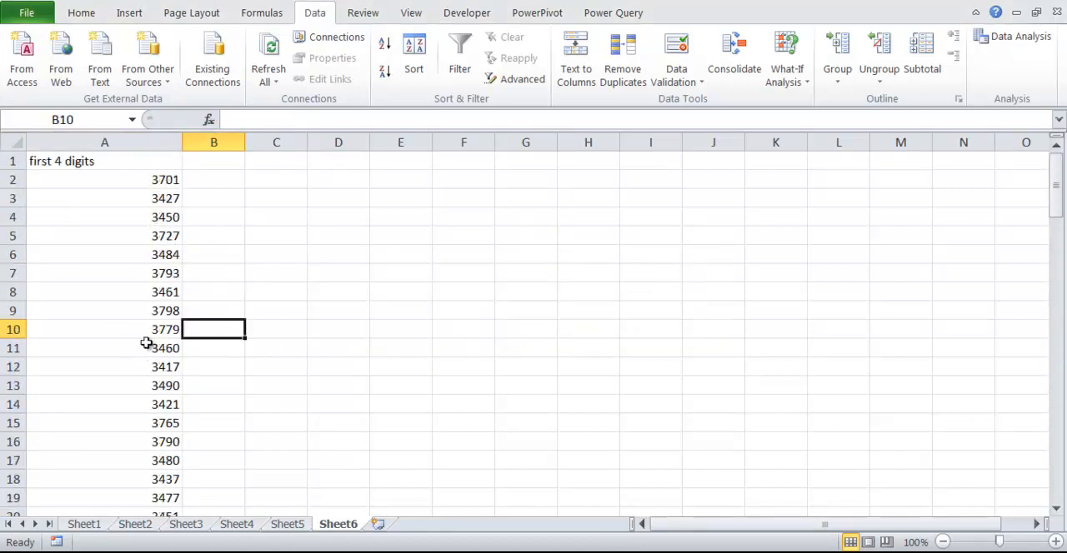